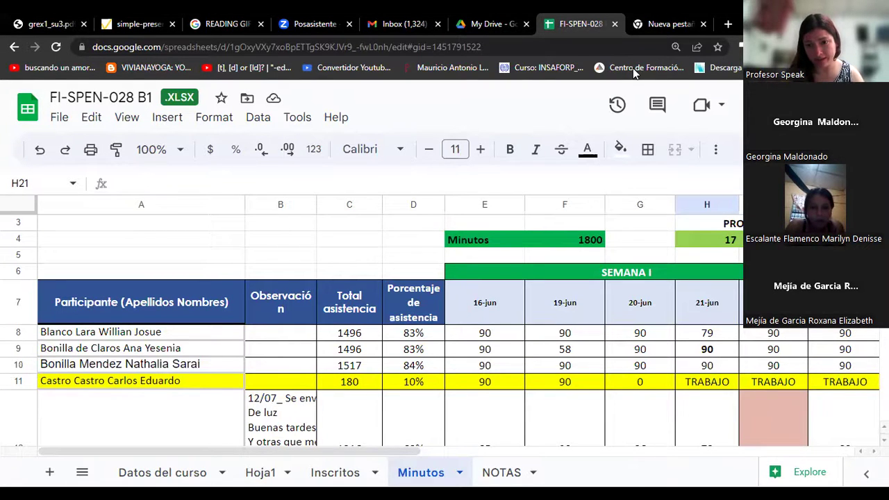
- Find the participant in row 21 of the Minutos sheet and check which class date the shaded cell I21 belongs to
{"action": "scroll", "coordinate": [680, 351], "scroll_direction": "down", "scroll_amount": 5}
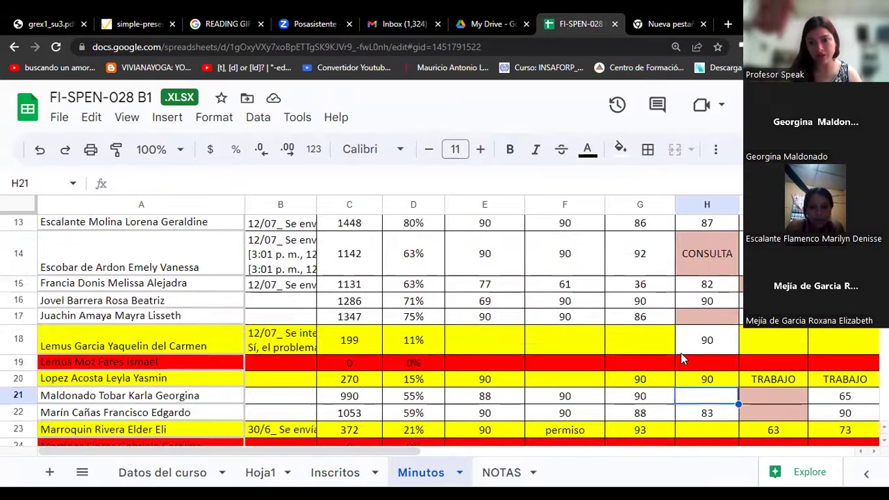
{"action": "left_click", "coordinate": [209, 397]}
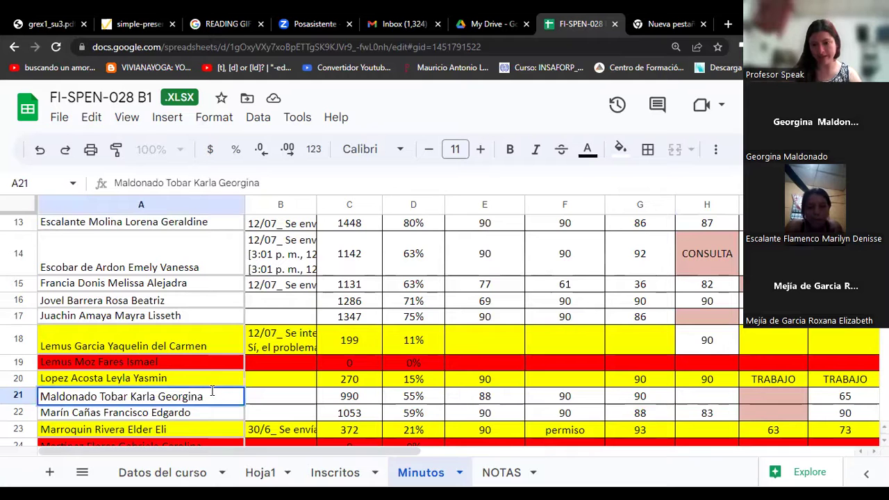
{"action": "left_click", "coordinate": [768, 391]}
{"action": "scroll", "coordinate": [768, 391], "scroll_direction": "up", "scroll_amount": 5}
{"action": "scroll", "coordinate": [767, 396], "scroll_direction": "up", "scroll_amount": 1}
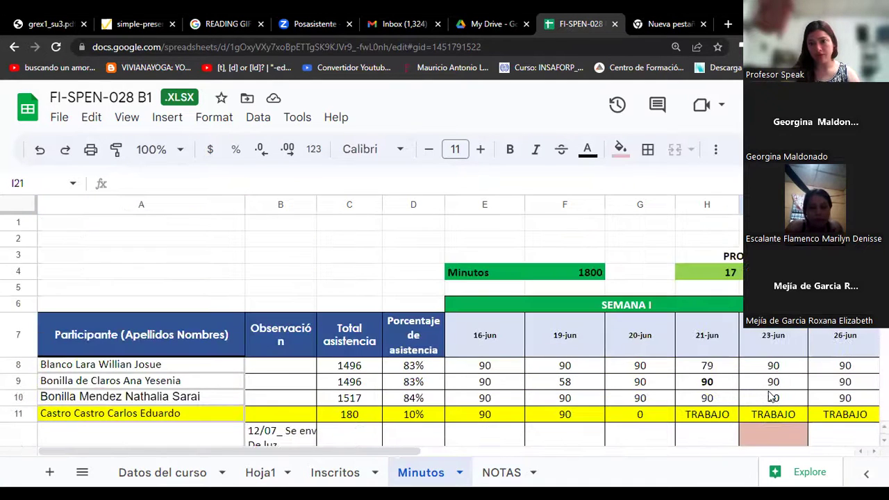
{"action": "scroll", "coordinate": [769, 394], "scroll_direction": "down", "scroll_amount": 10}
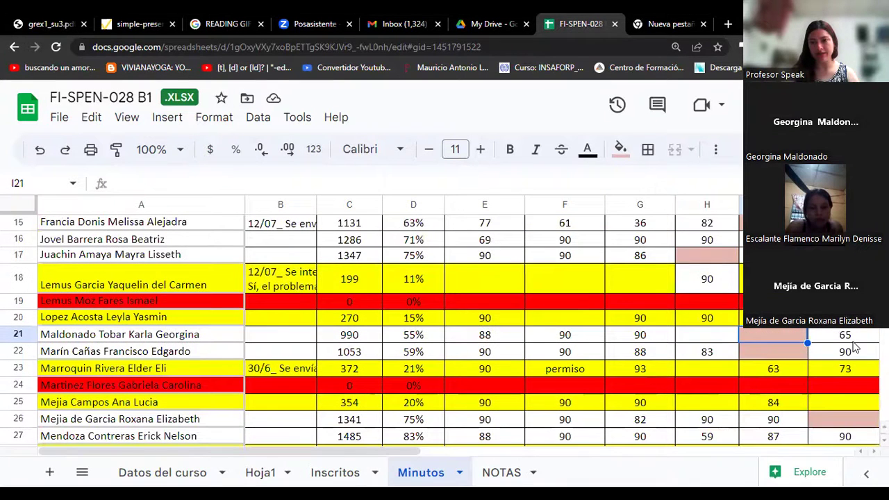
- Examine row 21's attendance minutes from column J to column N, including the shaded absence cells
{"action": "left_click", "coordinate": [858, 336]}
{"action": "key", "text": "Right"}
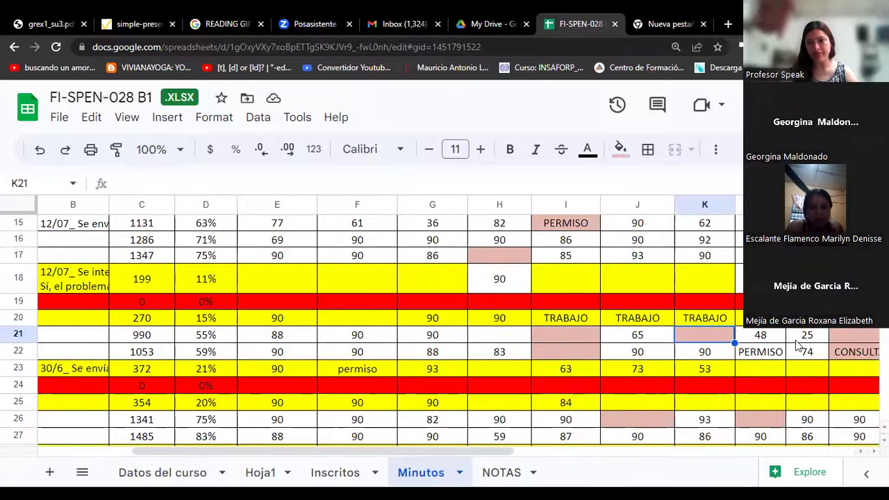
{"action": "key", "text": "Right"}
{"action": "left_click", "coordinate": [808, 336]}
{"action": "left_click", "coordinate": [861, 337]}
{"action": "scroll", "coordinate": [809, 351], "scroll_direction": "up", "scroll_amount": 5}
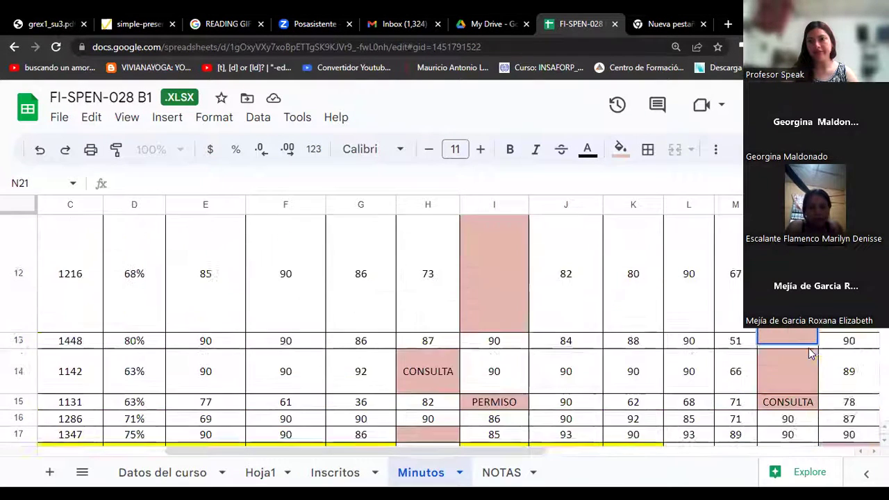
{"action": "scroll", "coordinate": [809, 352], "scroll_direction": "down", "scroll_amount": 3}
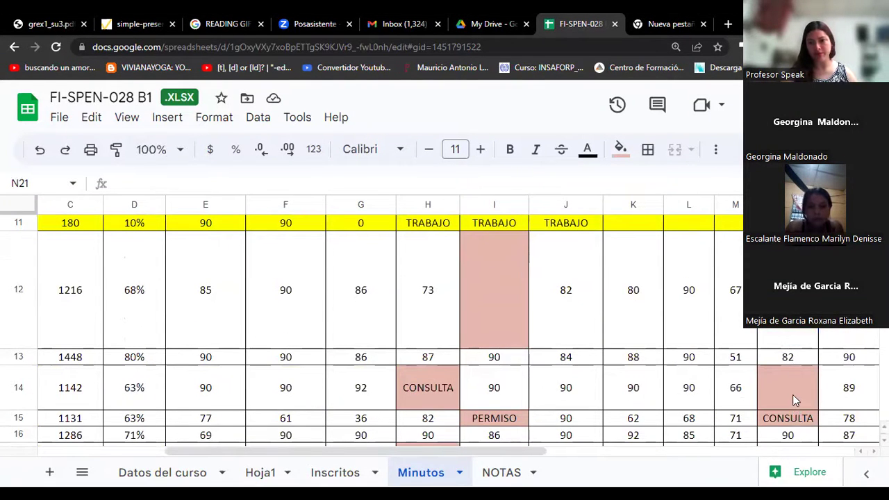
{"action": "scroll", "coordinate": [795, 400], "scroll_direction": "down", "scroll_amount": 3}
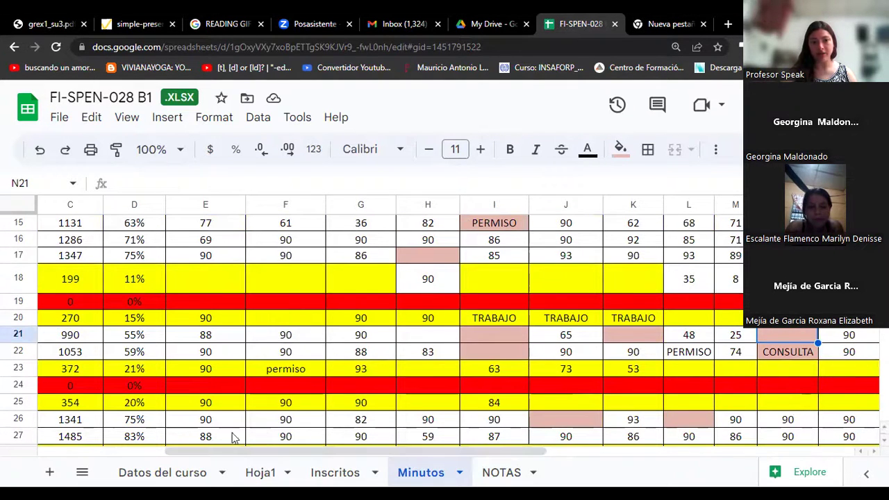
- Go back to the participant's name in row 21 and review the daily minutes across to cell U21
{"action": "left_click", "coordinate": [284, 408]}
{"action": "left_click_drag", "start_coordinate": [262, 452], "coordinate": [186, 458]}
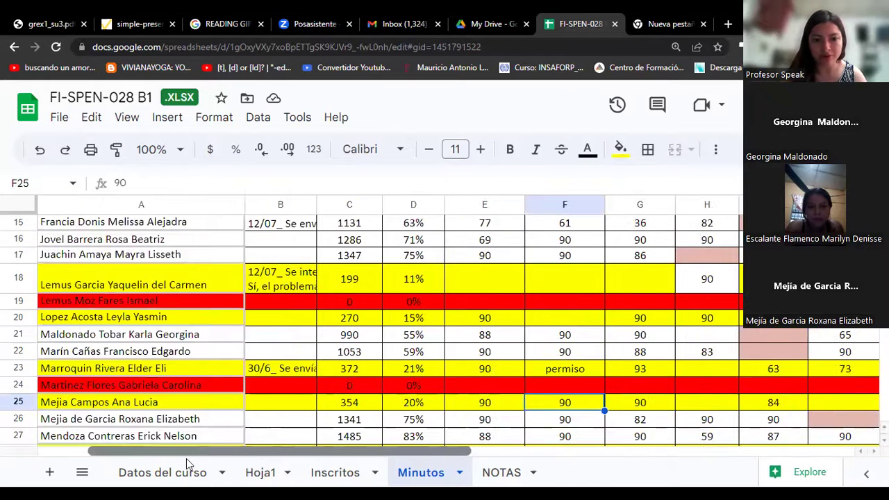
{"action": "left_click", "coordinate": [210, 337]}
{"action": "key", "text": "Right"}
{"action": "key", "text": "Right"}
{"action": "key", "text": "Right"}
{"action": "key", "text": "Right"}
{"action": "key", "text": "Right"}
{"action": "key", "text": "Right"}
{"action": "key", "text": "Right"}
{"action": "key", "text": "Right"}
{"action": "key", "text": "Right"}
{"action": "key", "text": "Right"}
{"action": "key", "text": "Right"}
{"action": "key", "text": "Right"}
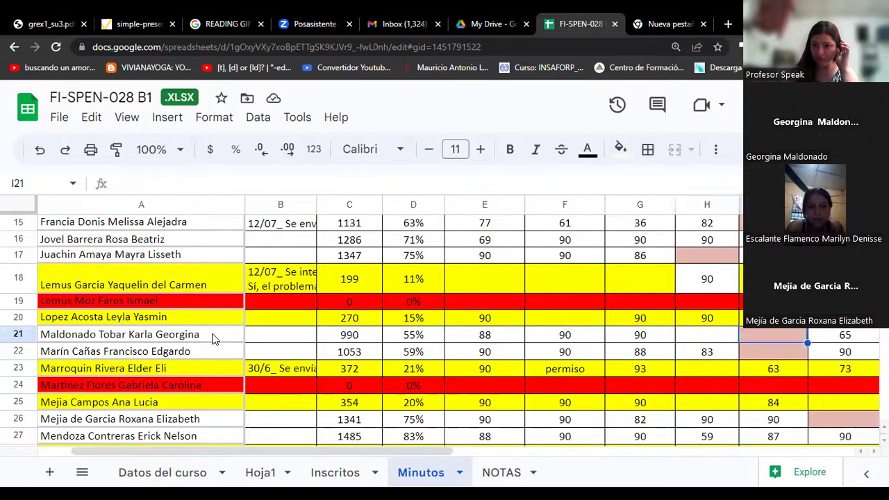
{"action": "key", "text": "Right"}
{"action": "key", "text": "Right"}
{"action": "key", "text": "Right"}
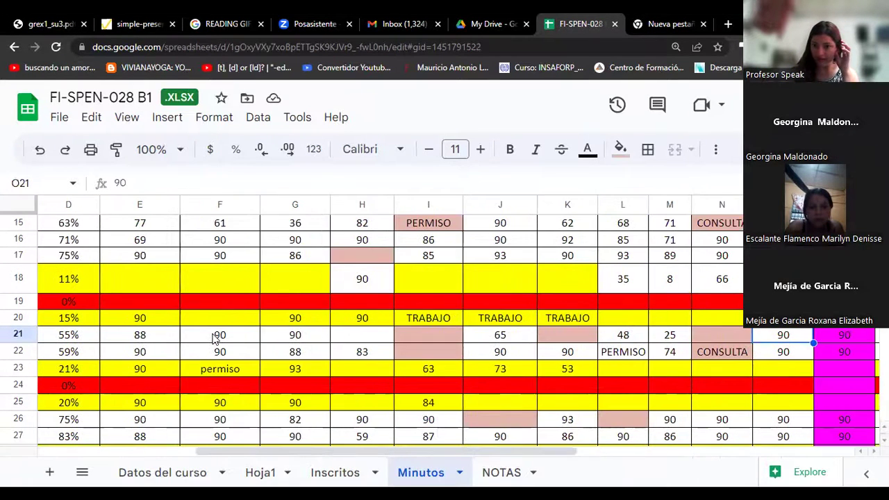
{"action": "key", "text": "Right"}
{"action": "key", "text": "Right"}
{"action": "key", "text": "Right"}
{"action": "key", "text": "Right"}
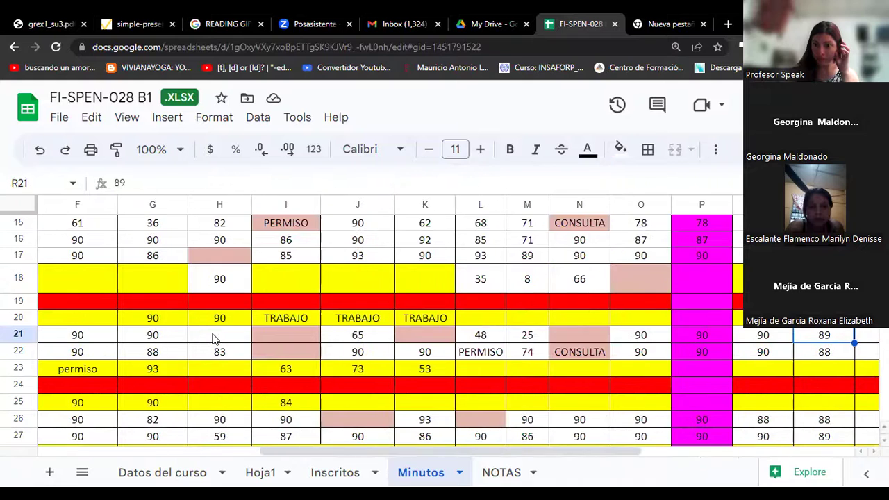
{"action": "key", "text": "Right"}
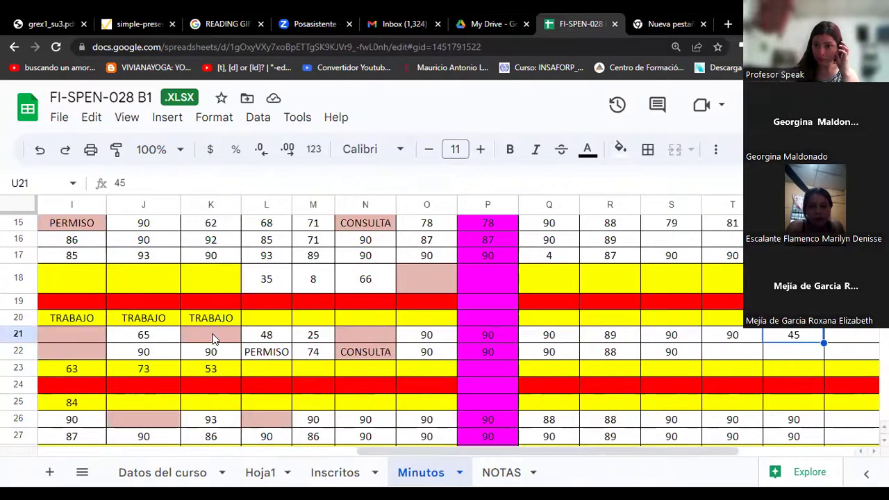
{"action": "key", "text": "Right"}
{"action": "key", "text": "Right"}
{"action": "key", "text": "Left"}
{"action": "key", "text": "Left"}
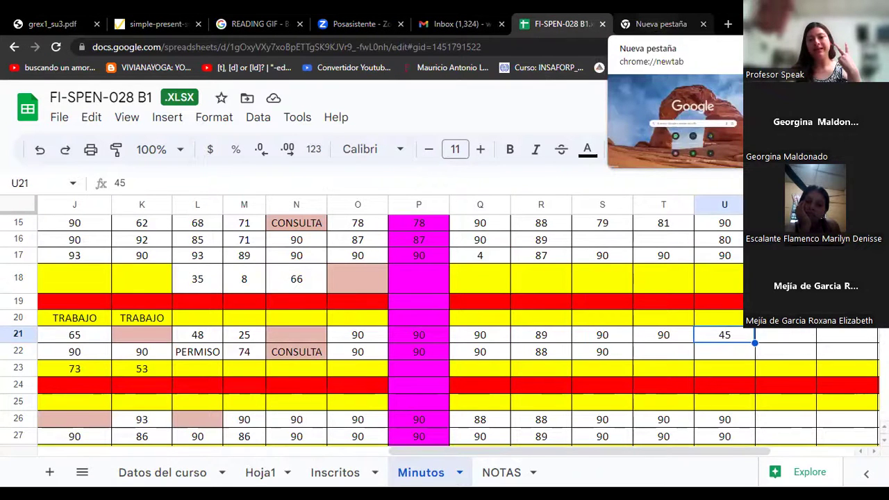
{"action": "key", "text": "ctrl+Tab"}
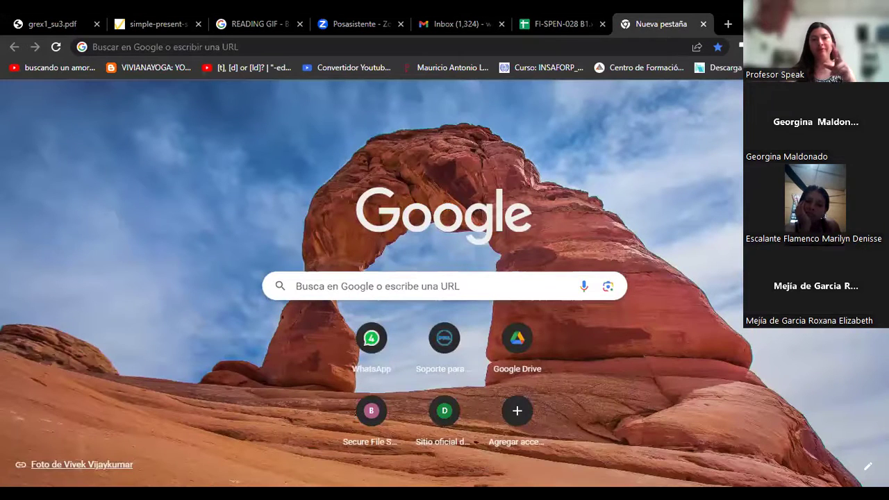
{"action": "left_click", "coordinate": [550, 23]}
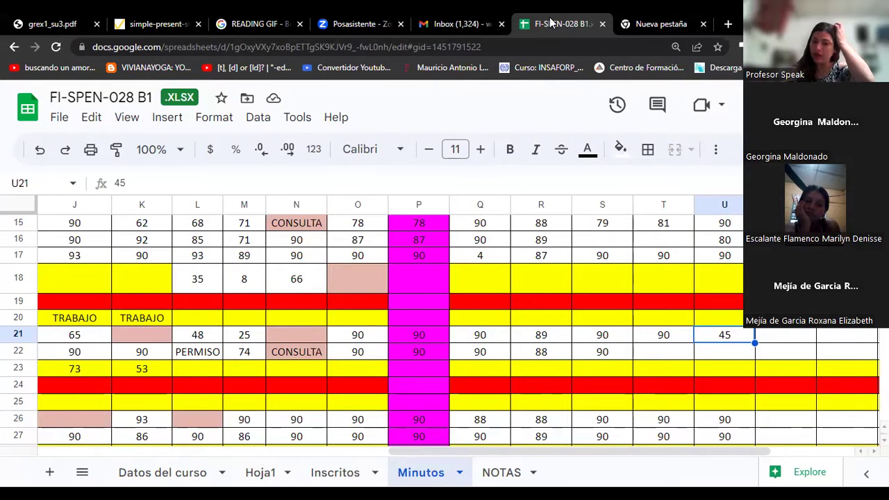
- Return to the participant name column and select the participant's name in row 21
{"action": "left_click", "coordinate": [398, 396]}
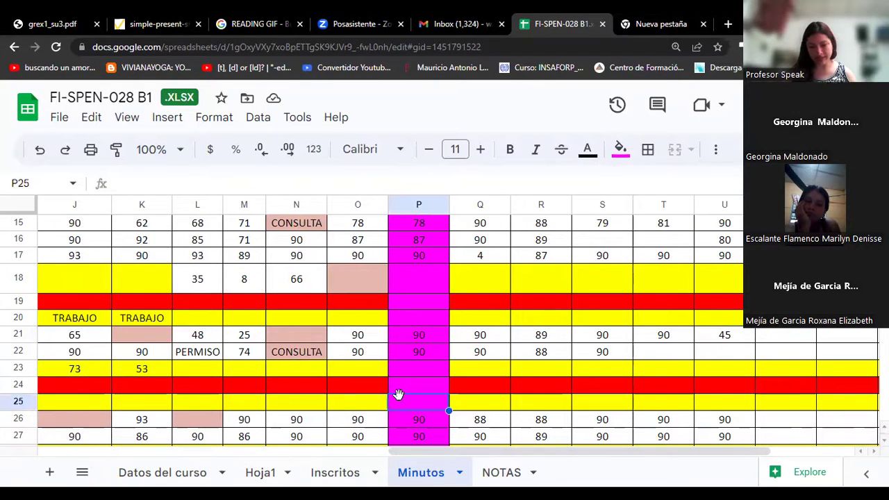
{"action": "key", "text": "Left"}
{"action": "key", "text": "Left"}
{"action": "key", "text": "Left"}
{"action": "key", "text": "Left"}
{"action": "key", "text": "Left"}
{"action": "key", "text": "Left"}
{"action": "key", "text": "Left"}
{"action": "key", "text": "Left"}
{"action": "key", "text": "Left"}
{"action": "key", "text": "Left"}
{"action": "key", "text": "Left"}
{"action": "key", "text": "Left"}
{"action": "key", "text": "Left"}
{"action": "key", "text": "Left"}
{"action": "key", "text": "Left"}
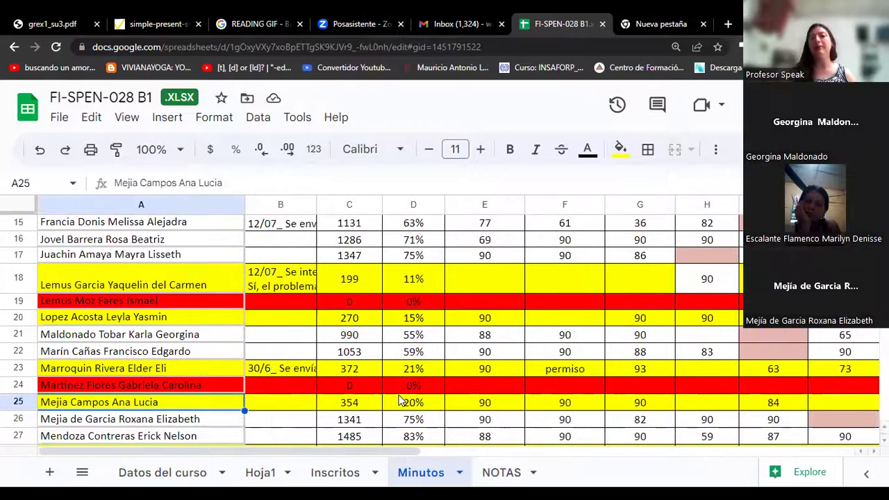
{"action": "key", "text": "Down"}
{"action": "key", "text": "Down"}
{"action": "key", "text": "Up"}
{"action": "key", "text": "Up"}
{"action": "key", "text": "Up"}
{"action": "key", "text": "Up"}
{"action": "key", "text": "Up"}
{"action": "key", "text": "Up"}
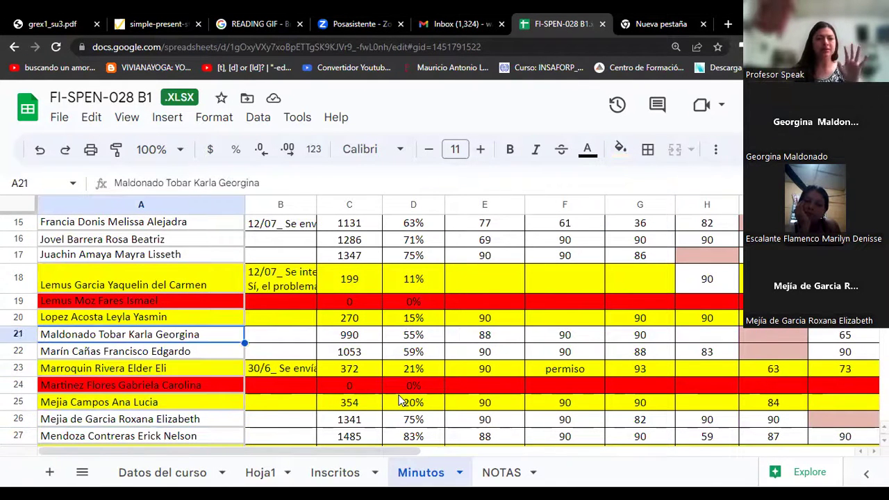
- Read through row 21's attendance record from the observation column to the last recorded minutes in U21
{"action": "key", "text": "Right"}
{"action": "key", "text": "Right"}
{"action": "key", "text": "Right"}
{"action": "key", "text": "Right"}
{"action": "key", "text": "Right"}
{"action": "key", "text": "Right"}
{"action": "key", "text": "Right"}
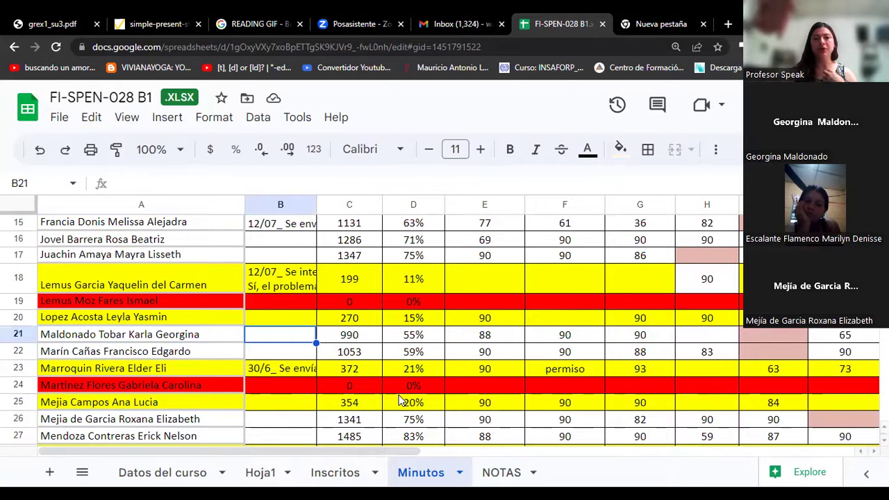
{"action": "key", "text": "Right"}
{"action": "key", "text": "Right"}
{"action": "key", "text": "Right"}
{"action": "key", "text": "Right"}
{"action": "key", "text": "Right"}
{"action": "key", "text": "Right"}
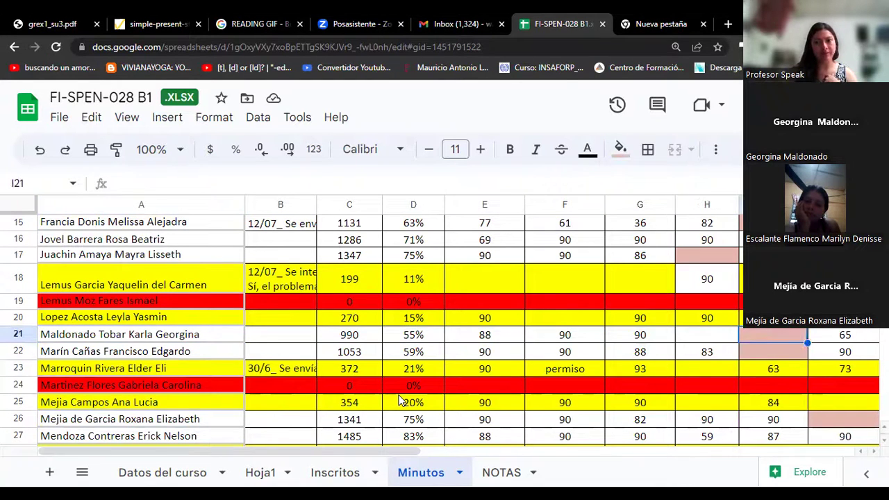
{"action": "key", "text": "Right"}
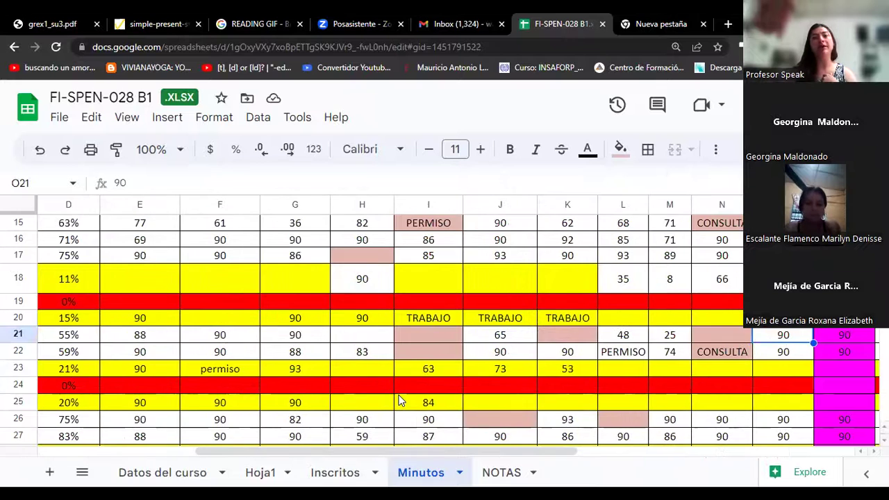
{"action": "key", "text": "Right"}
{"action": "key", "text": "Right"}
{"action": "key", "text": "Right"}
{"action": "key", "text": "Right"}
{"action": "key", "text": "Right"}
{"action": "key", "text": "Right"}
{"action": "key", "text": "Right"}
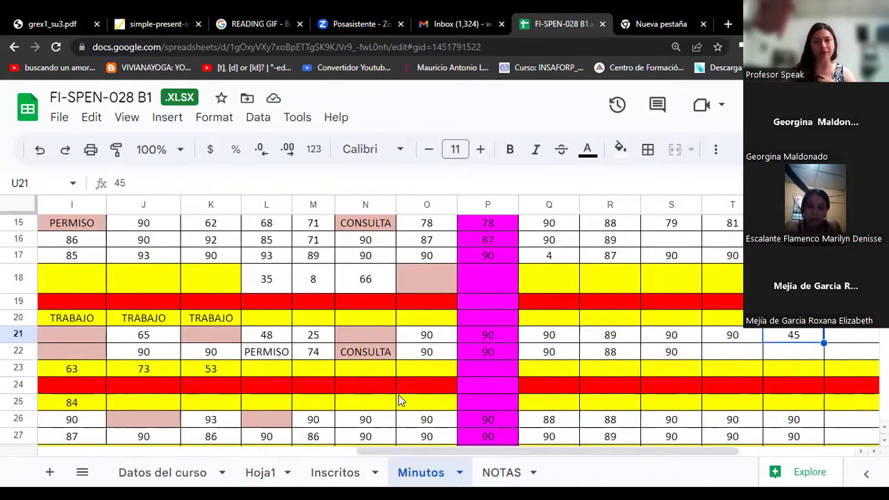
{"action": "key", "text": "Left"}
{"action": "key", "text": "Left"}
{"action": "key", "text": "Right"}
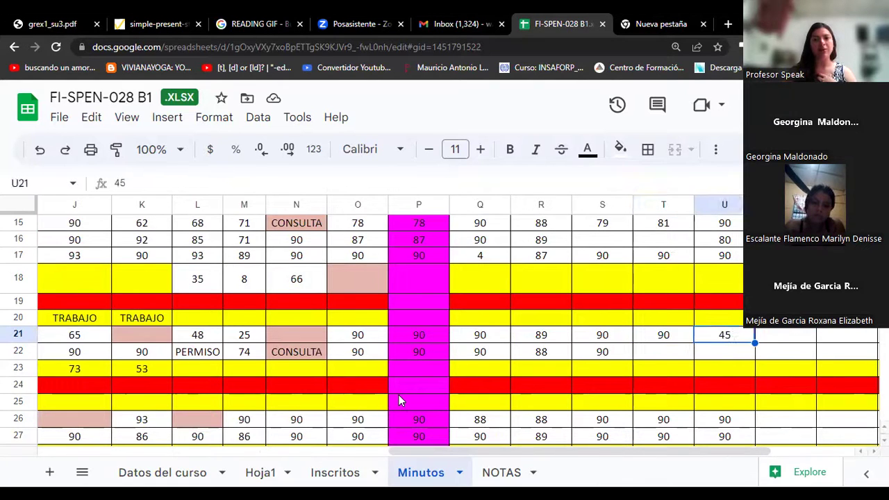
- Trace row 21's minutes backwards from U21 and inspect the participant's attendance percentage in D21
{"action": "key", "text": "Left"}
{"action": "key", "text": "Left"}
{"action": "key", "text": "Left"}
{"action": "key", "text": "Left"}
{"action": "key", "text": "Left"}
{"action": "key", "text": "Left"}
{"action": "key", "text": "Left"}
{"action": "key", "text": "Left"}
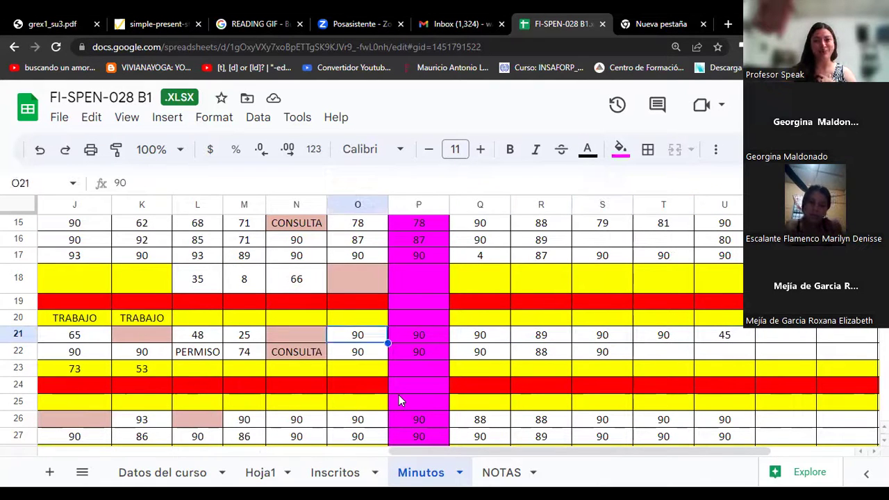
{"action": "key", "text": "Left"}
{"action": "key", "text": "Left"}
{"action": "key", "text": "Left"}
{"action": "key", "text": "Left"}
{"action": "key", "text": "Left"}
{"action": "key", "text": "Left"}
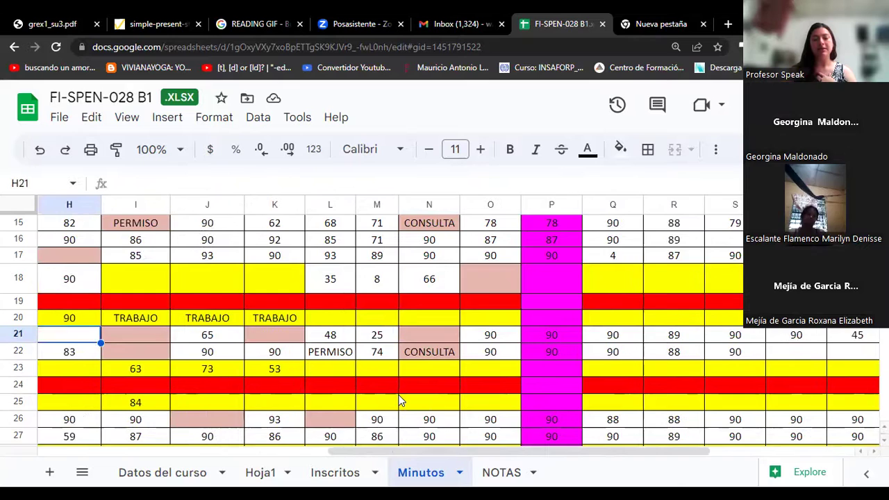
{"action": "key", "text": "Left"}
{"action": "key", "text": "Left"}
{"action": "key", "text": "Left"}
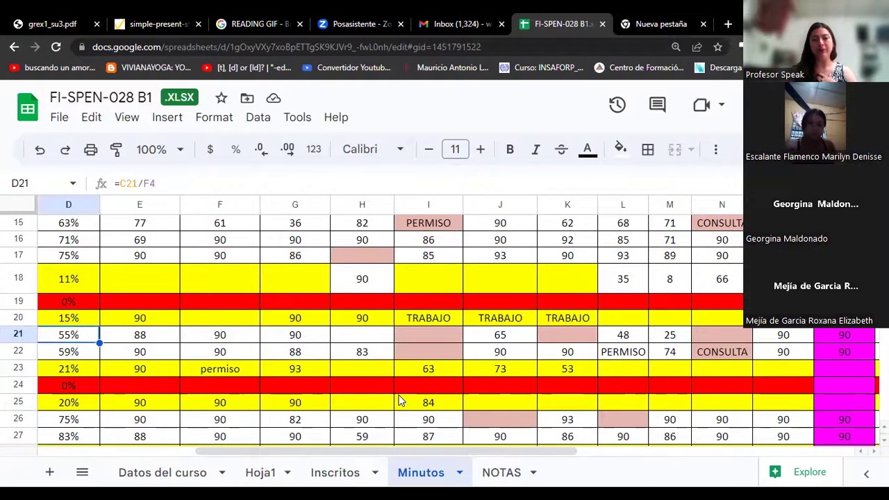
{"action": "key", "text": "Left"}
{"action": "key", "text": "Right"}
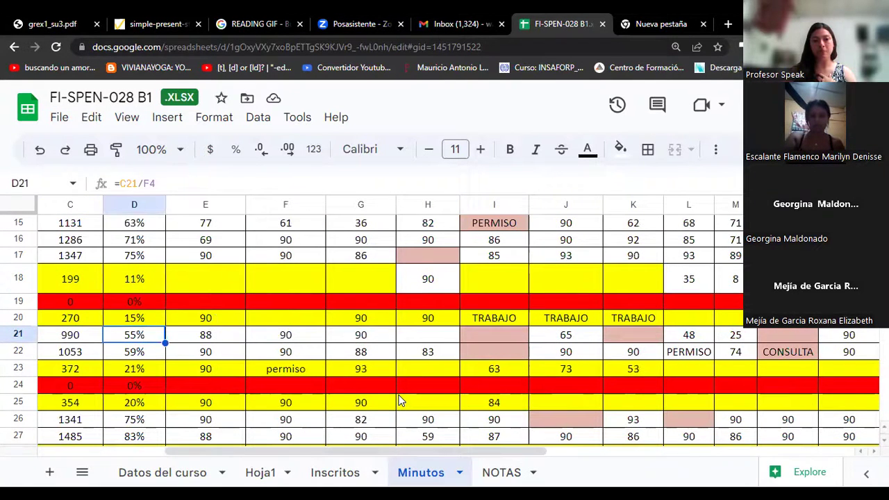
{"action": "key", "text": "Right"}
{"action": "key", "text": "Right"}
{"action": "key", "text": "Left"}
{"action": "key", "text": "Left"}
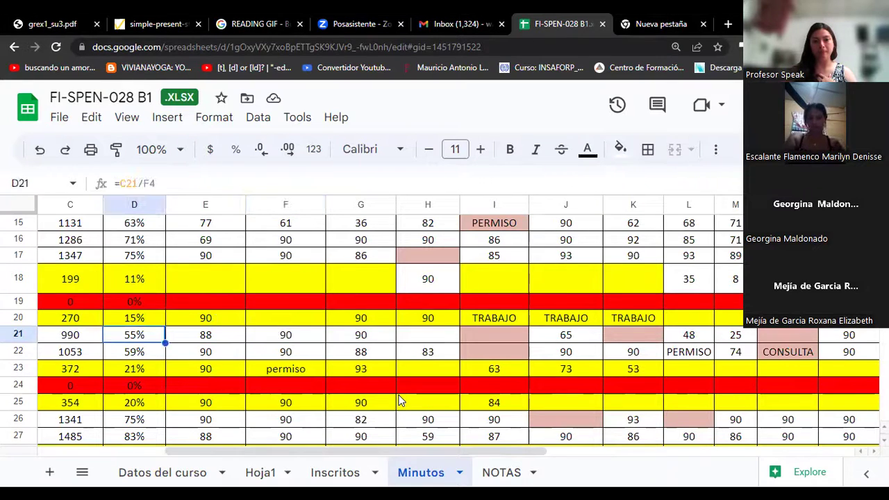
- Recheck row 21's daily minutes from the attendance percentage to U21 and compare them with the rows above
{"action": "key", "text": "Right"}
{"action": "key", "text": "Right"}
{"action": "key", "text": "Right"}
{"action": "key", "text": "Right"}
{"action": "key", "text": "Right"}
{"action": "key", "text": "Right"}
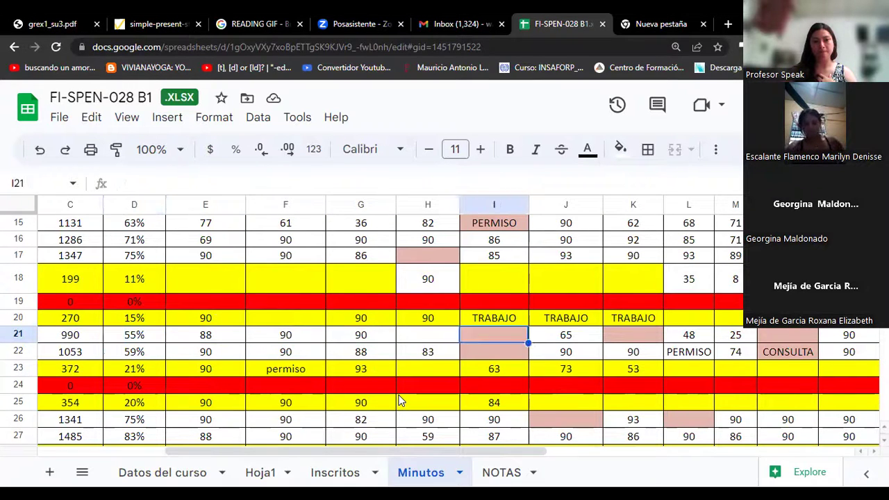
{"action": "key", "text": "Right"}
{"action": "key", "text": "Right"}
{"action": "key", "text": "Right"}
{"action": "key", "text": "Right"}
{"action": "key", "text": "Right"}
{"action": "key", "text": "Right"}
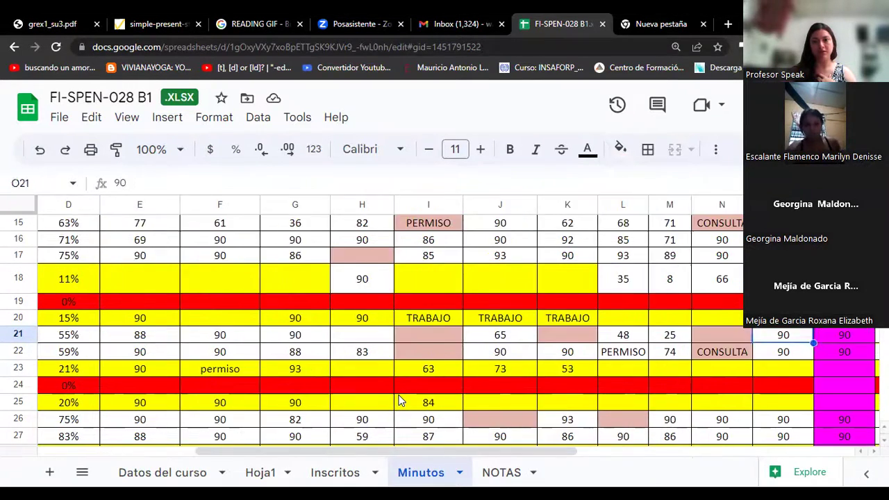
{"action": "key", "text": "Right"}
{"action": "key", "text": "Right"}
{"action": "key", "text": "Right"}
{"action": "key", "text": "Right"}
{"action": "key", "text": "Right"}
{"action": "key", "text": "Right"}
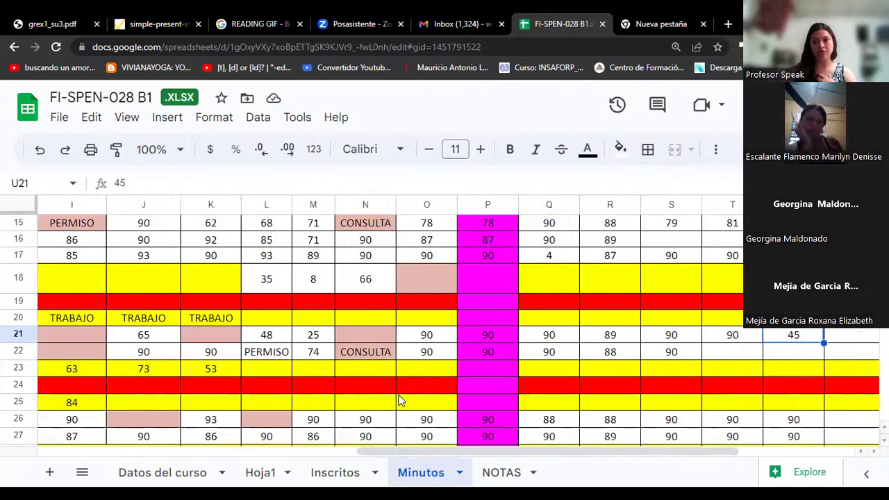
{"action": "key", "text": "Left"}
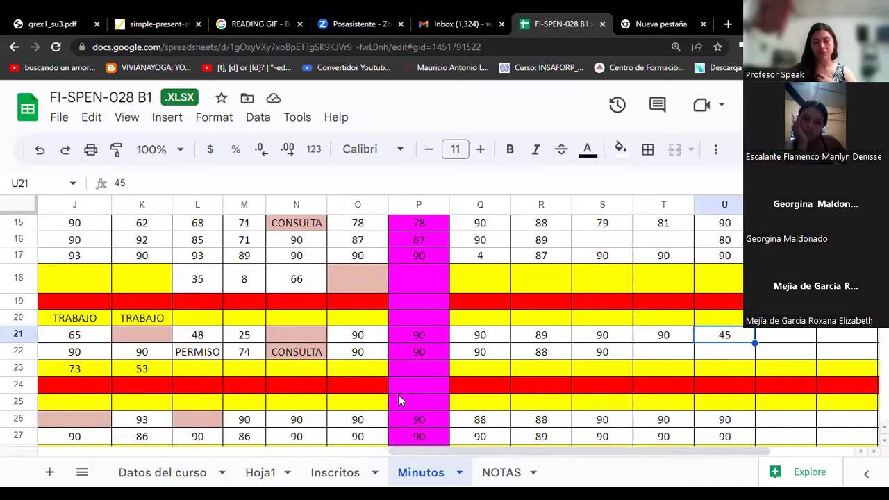
{"action": "scroll", "coordinate": [728, 325], "scroll_direction": "up", "scroll_amount": 5}
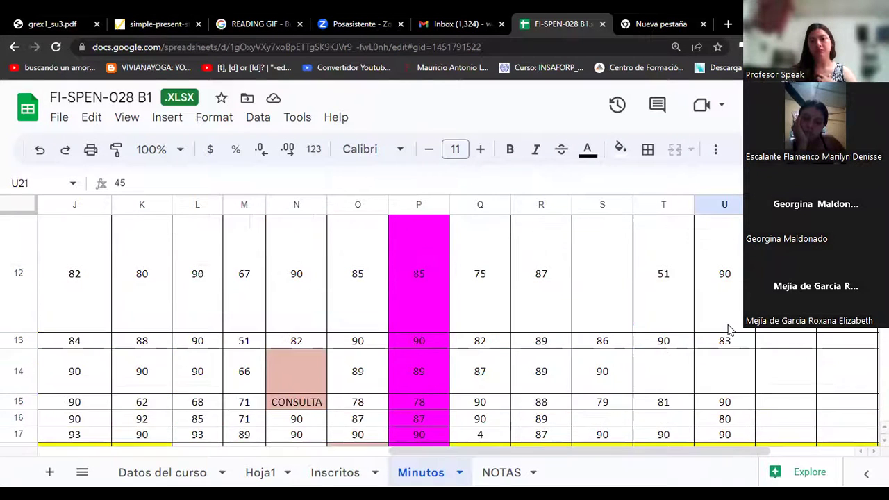
{"action": "scroll", "coordinate": [727, 326], "scroll_direction": "down", "scroll_amount": 5}
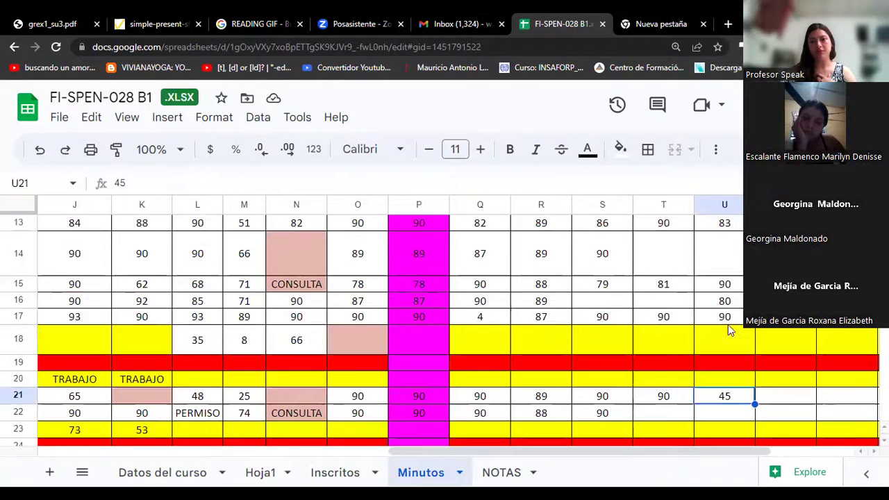
- Inspect row 21's latest minutes in U21 and T21, and check the date heading above N21
{"action": "left_click", "coordinate": [727, 411]}
{"action": "left_click", "coordinate": [729, 401]}
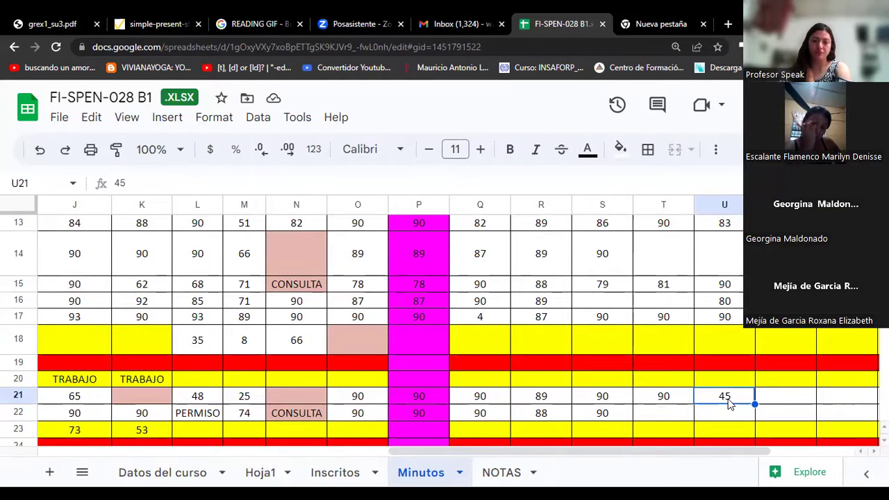
{"action": "left_click", "coordinate": [680, 402]}
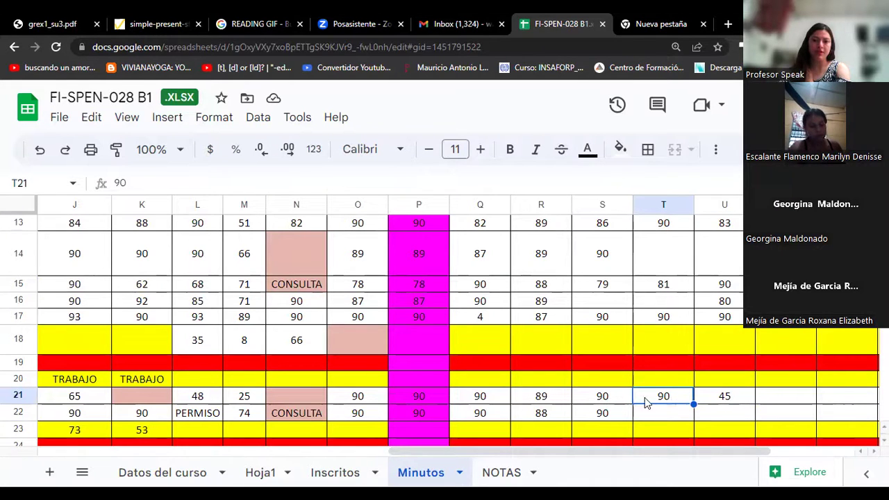
{"action": "double_click", "coordinate": [283, 396]}
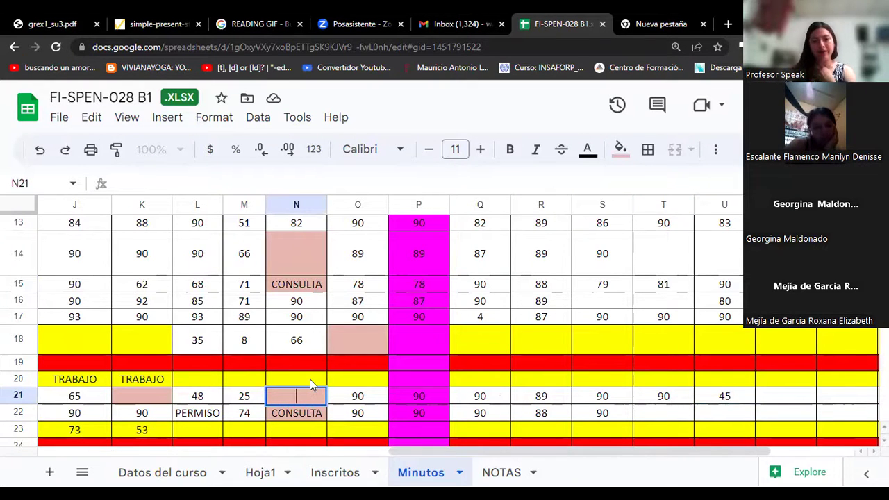
{"action": "scroll", "coordinate": [316, 376], "scroll_direction": "up", "scroll_amount": 5}
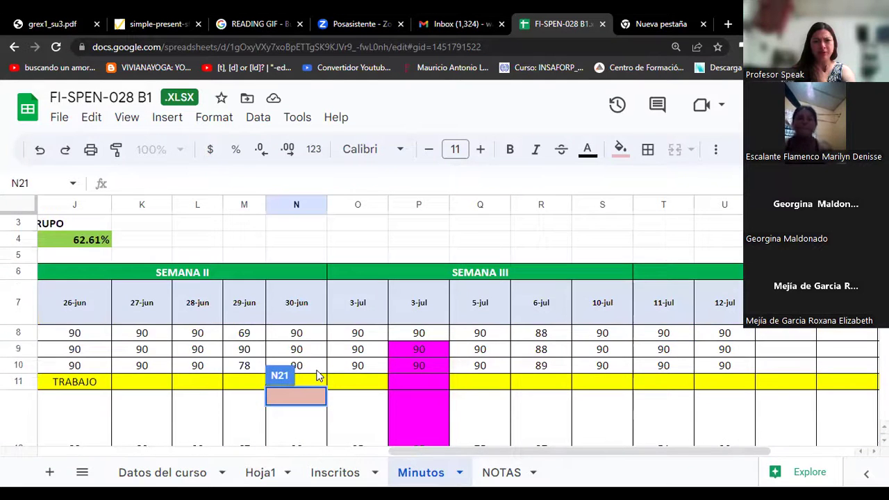
{"action": "scroll", "coordinate": [316, 376], "scroll_direction": "down", "scroll_amount": 6}
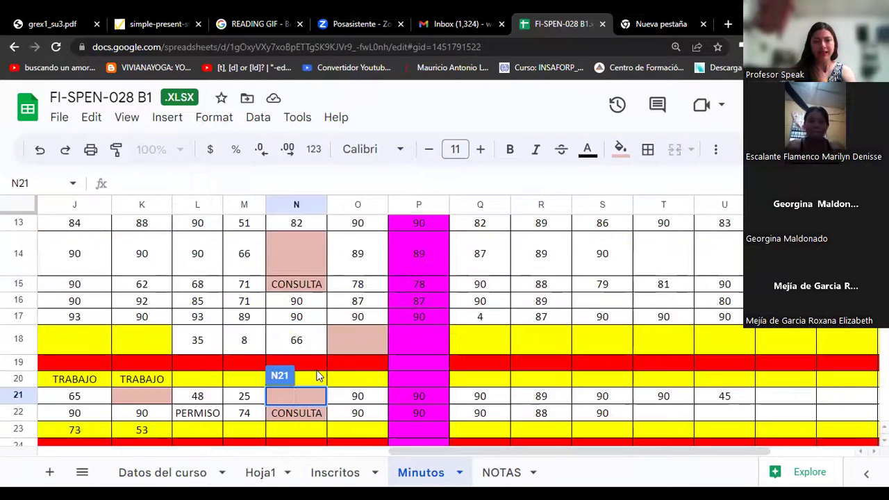
{"action": "scroll", "coordinate": [316, 376], "scroll_direction": "down", "scroll_amount": 1}
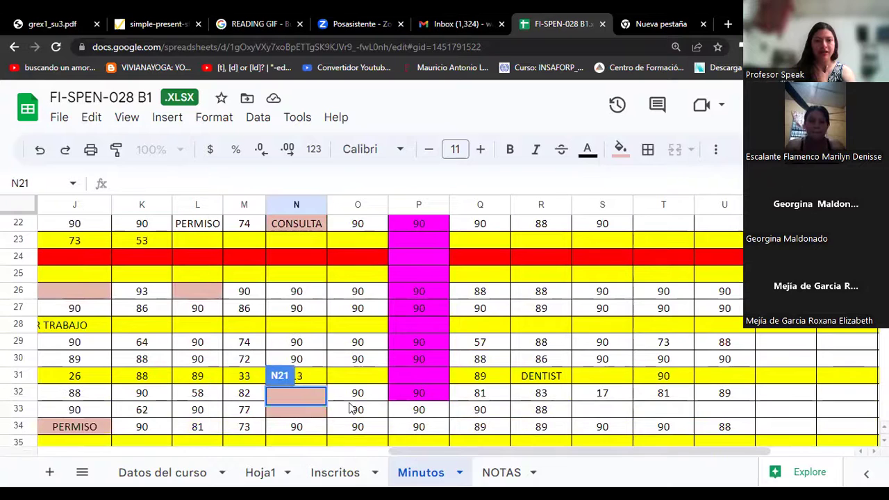
- Return to the participant name column of the Minutos sheet and locate row 21
{"action": "left_click", "coordinate": [353, 414]}
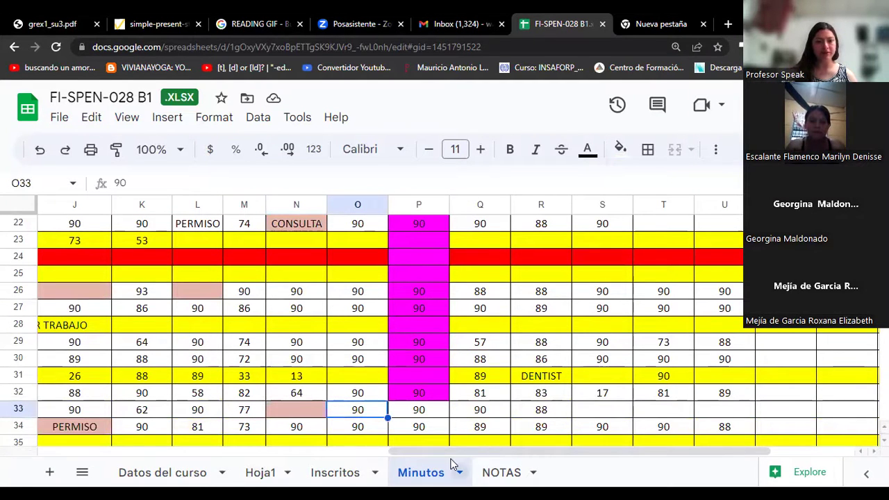
{"action": "left_click", "coordinate": [140, 463]}
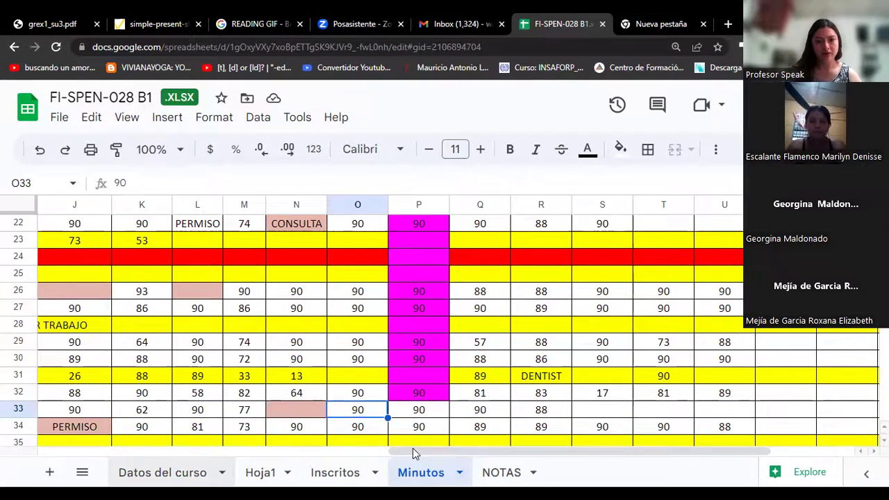
{"action": "left_click", "coordinate": [419, 470]}
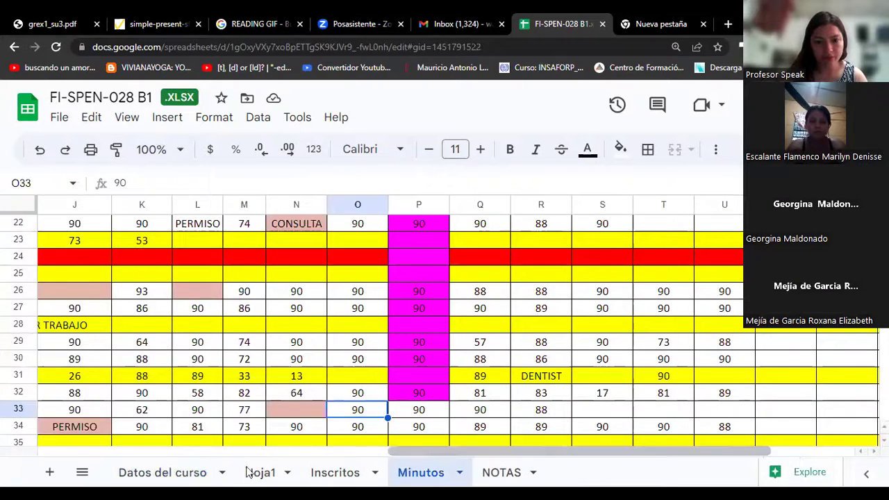
{"action": "scroll", "coordinate": [458, 326], "scroll_direction": "left", "scroll_amount": 8}
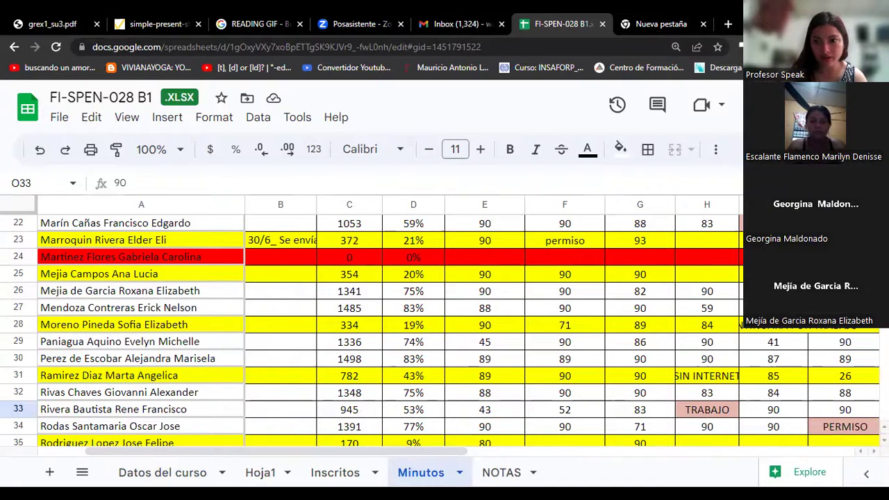
{"action": "scroll", "coordinate": [445, 326], "scroll_direction": "up", "scroll_amount": 10}
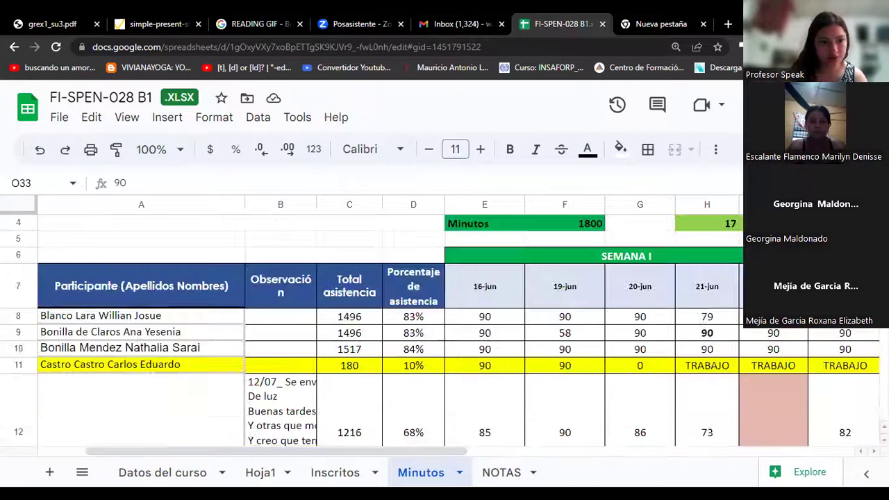
{"action": "scroll", "coordinate": [445, 326], "scroll_direction": "down", "scroll_amount": 5}
{"action": "scroll", "coordinate": [444, 327], "scroll_direction": "up", "scroll_amount": 3}
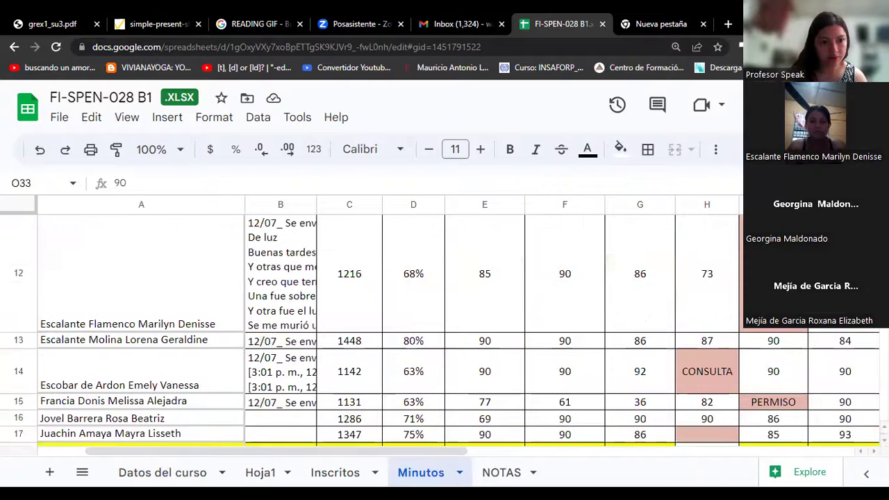
{"action": "scroll", "coordinate": [274, 384], "scroll_direction": "down", "scroll_amount": 2}
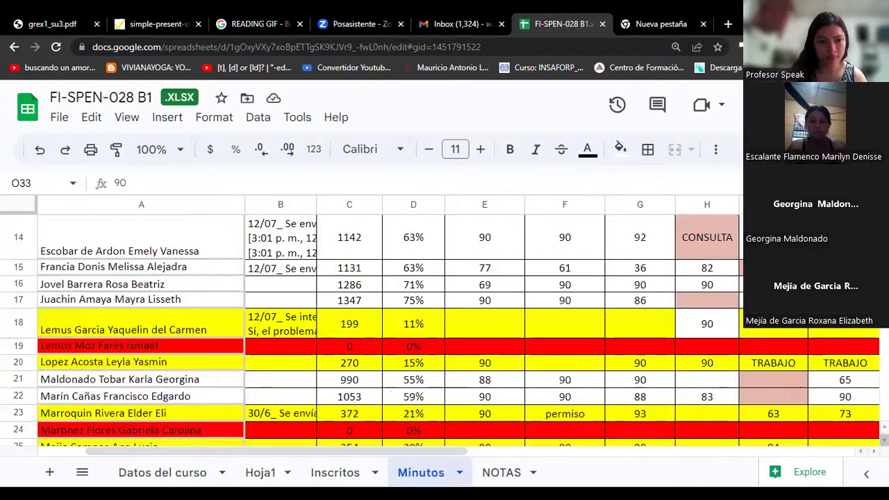
- Read through row 21 from the observation cell B21 to the 21-jun cell H21
{"action": "left_click", "coordinate": [275, 384]}
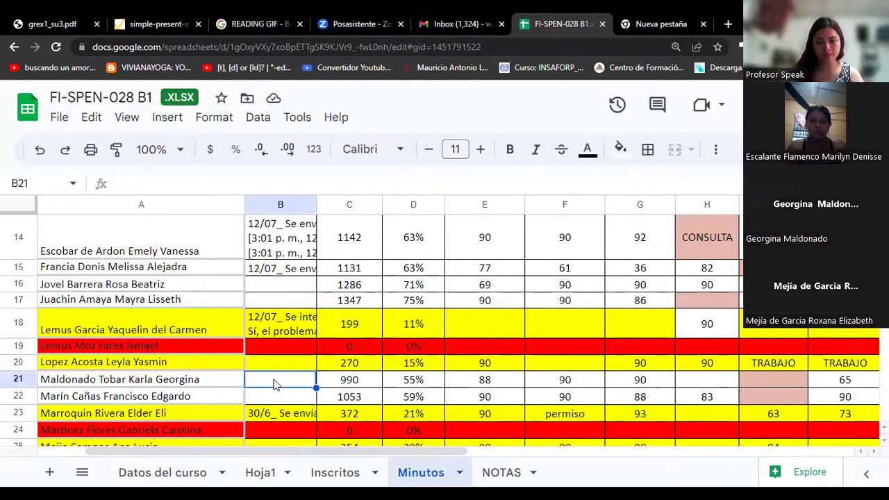
{"action": "key", "text": "Right"}
{"action": "key", "text": "Right"}
{"action": "key", "text": "Right"}
{"action": "key", "text": "Right"}
{"action": "key", "text": "Right"}
{"action": "key", "text": "Right"}
{"action": "key", "text": "Left"}
{"action": "key", "text": "Right"}
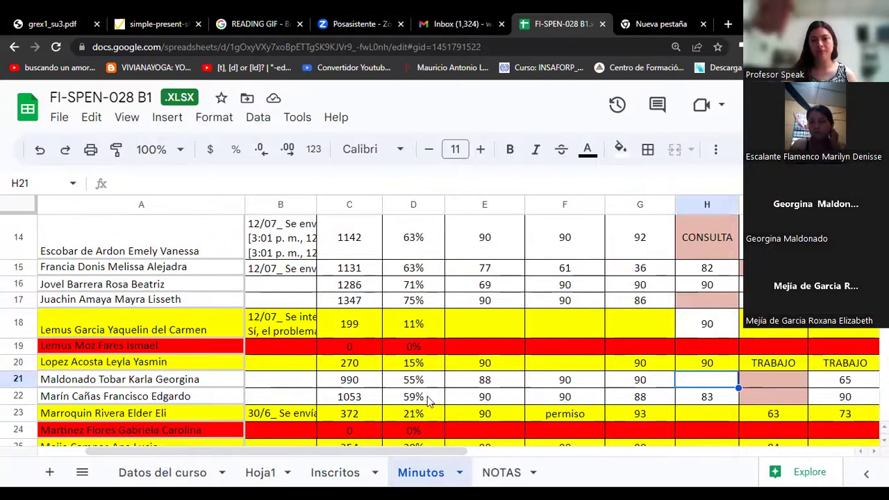
- Check row 21's absences in H21 and I21 against the session dates in the header row
{"action": "scroll", "coordinate": [697, 377], "scroll_direction": "up", "scroll_amount": 5}
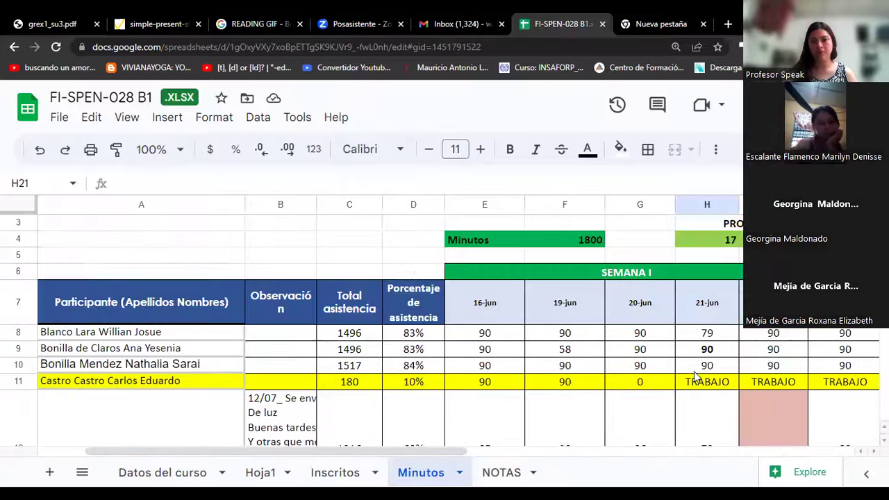
{"action": "scroll", "coordinate": [694, 375], "scroll_direction": "down", "scroll_amount": 5}
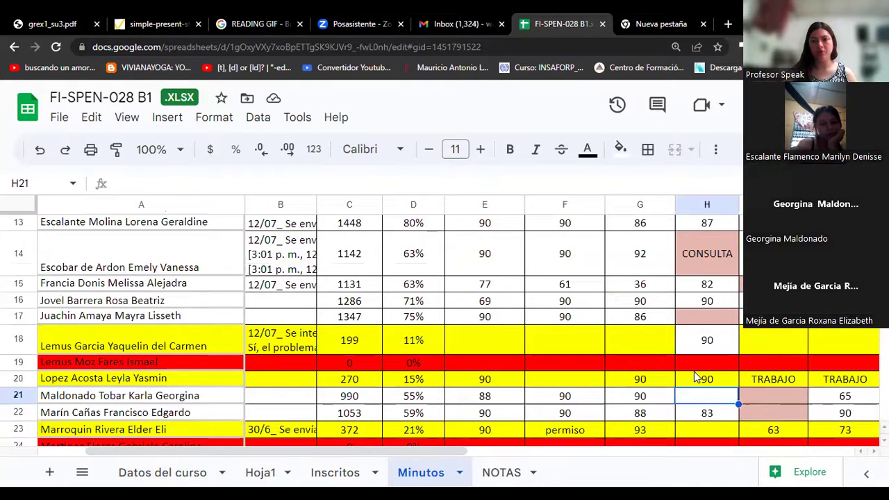
{"action": "left_click", "coordinate": [750, 394]}
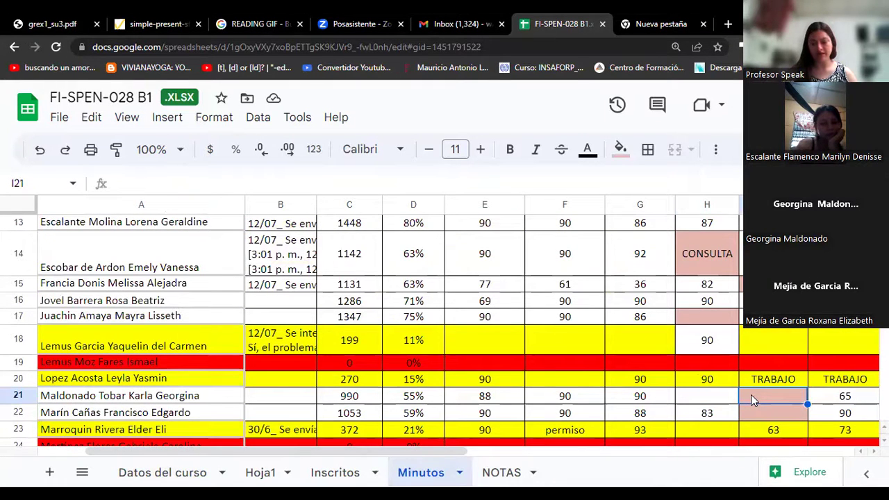
{"action": "left_click", "coordinate": [718, 400]}
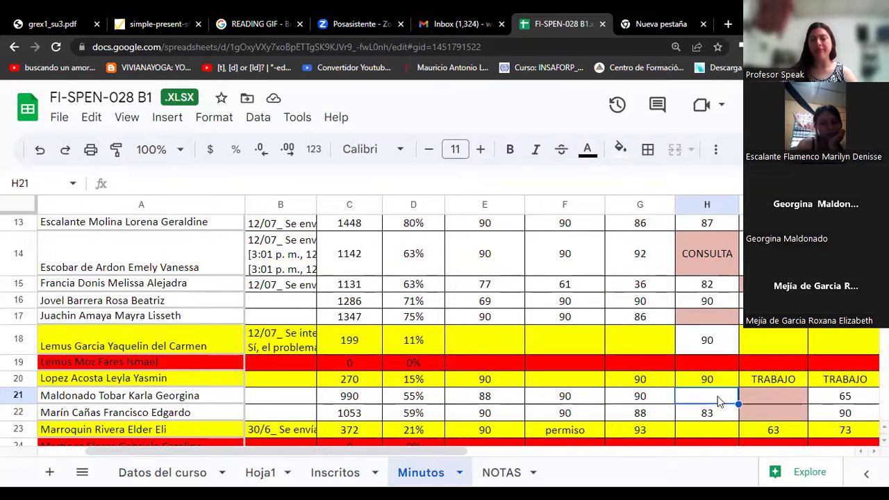
{"action": "left_click", "coordinate": [777, 400]}
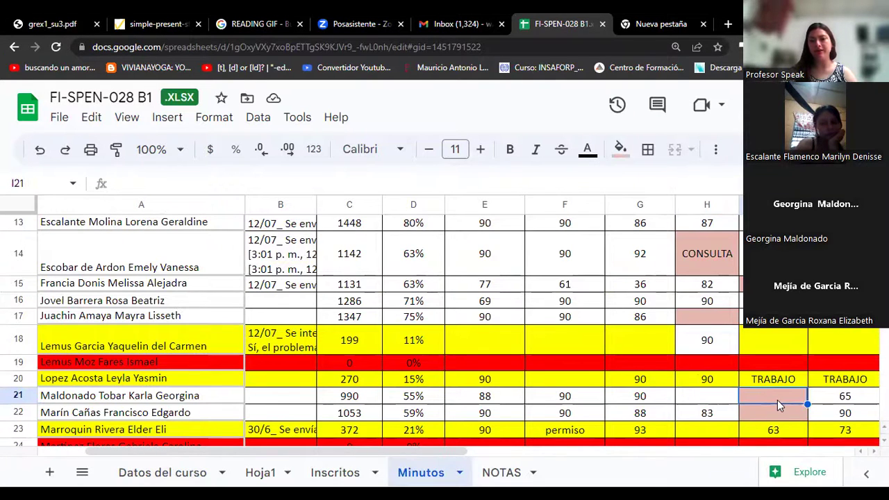
{"action": "scroll", "coordinate": [777, 400], "scroll_direction": "up", "scroll_amount": 5}
{"action": "scroll", "coordinate": [777, 400], "scroll_direction": "down", "scroll_amount": 6}
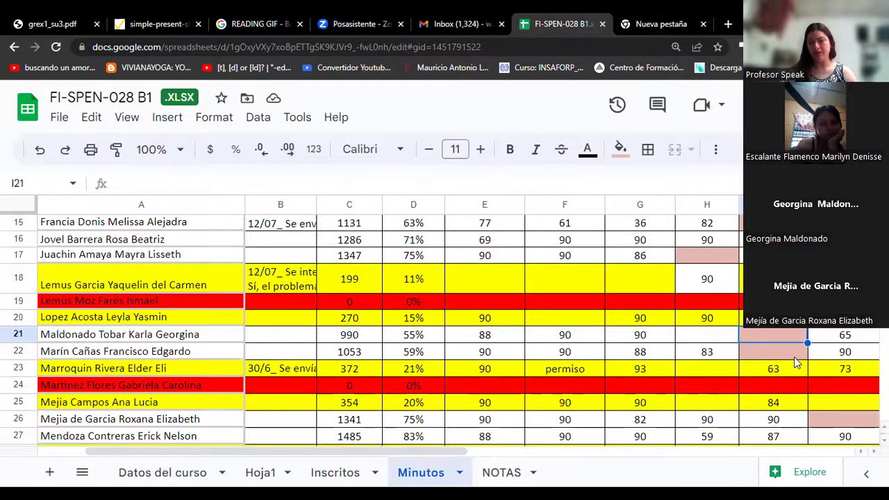
- Follow row 21's attendance from I21 to N21 and review the entries above N21
{"action": "key", "text": "Right"}
{"action": "key", "text": "Right"}
{"action": "key", "text": "Right"}
{"action": "key", "text": "Right"}
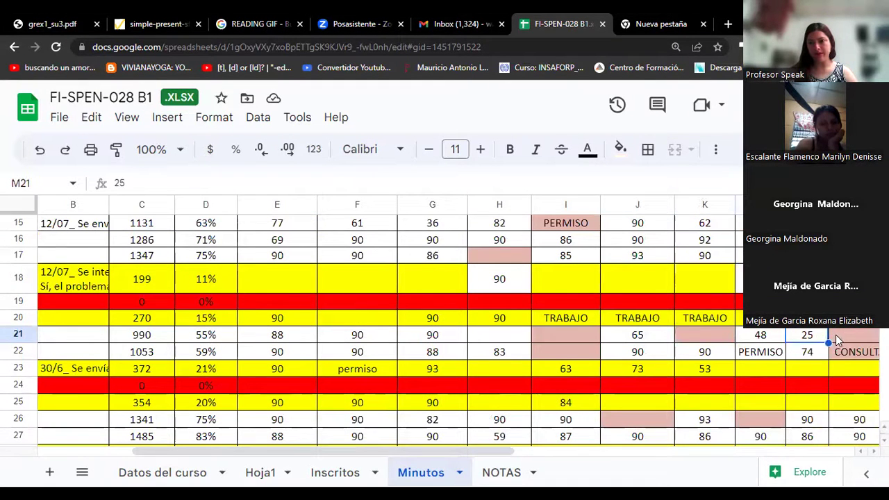
{"action": "key", "text": "Right"}
{"action": "scroll", "coordinate": [839, 333], "scroll_direction": "up", "scroll_amount": 5}
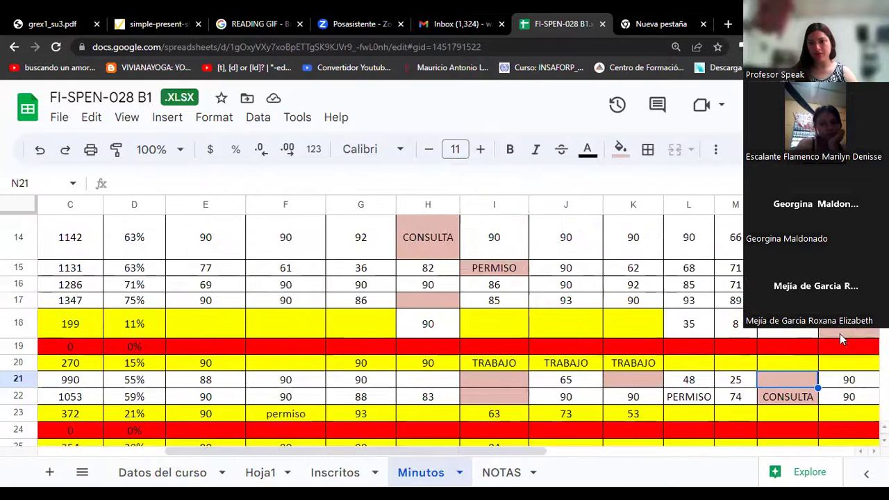
{"action": "scroll", "coordinate": [788, 334], "scroll_direction": "down", "scroll_amount": 5}
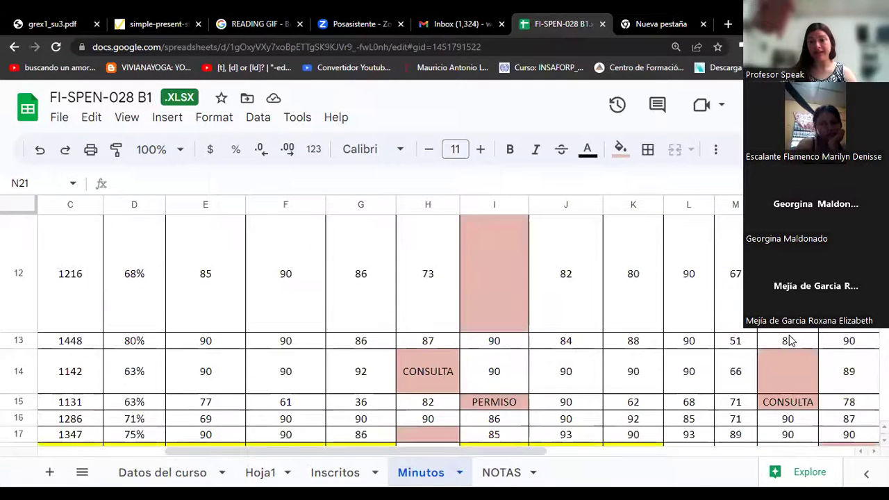
- Read row 21's remaining daily minutes from N21 through U21
{"action": "key", "text": "Right"}
{"action": "key", "text": "Right"}
{"action": "key", "text": "Right"}
{"action": "key", "text": "Right"}
{"action": "key", "text": "Right"}
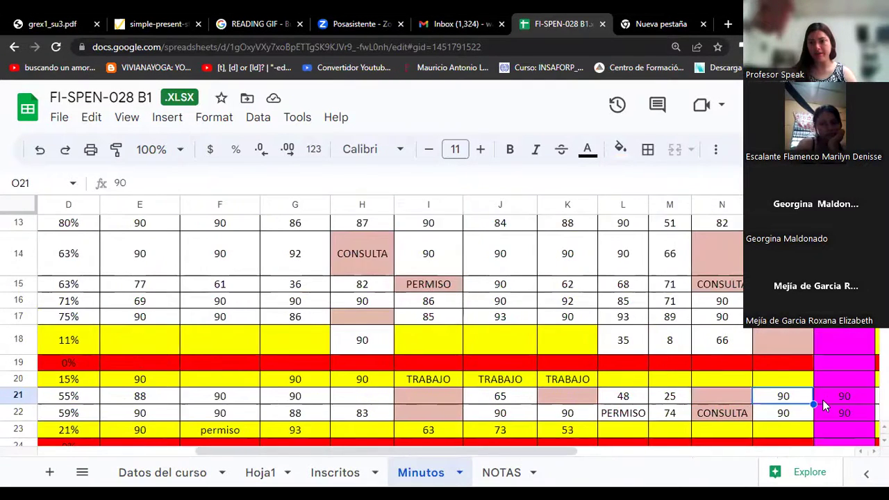
{"action": "key", "text": "Right"}
{"action": "key", "text": "Right"}
{"action": "key", "text": "Right"}
{"action": "key", "text": "Right"}
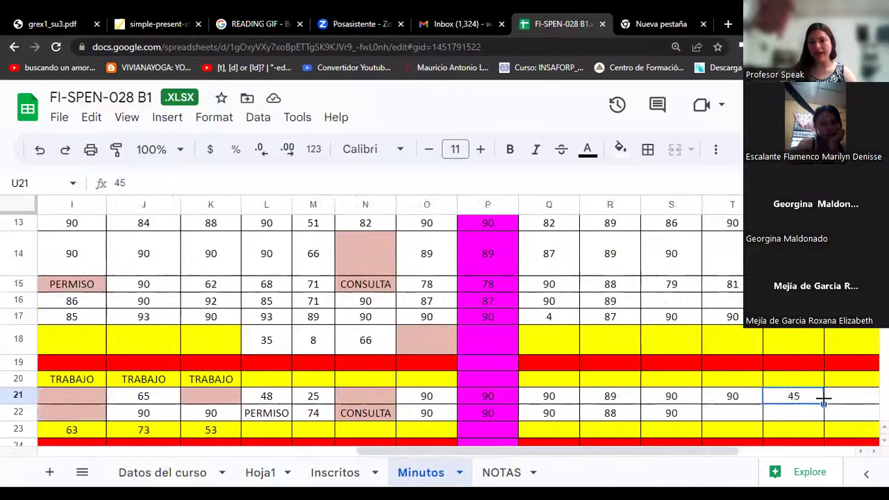
- Trace row 21's minutes back from U21 to G21 and look at the rows above
{"action": "key", "text": "Left"}
{"action": "key", "text": "Left"}
{"action": "key", "text": "Left"}
{"action": "key", "text": "Left"}
{"action": "key", "text": "Left"}
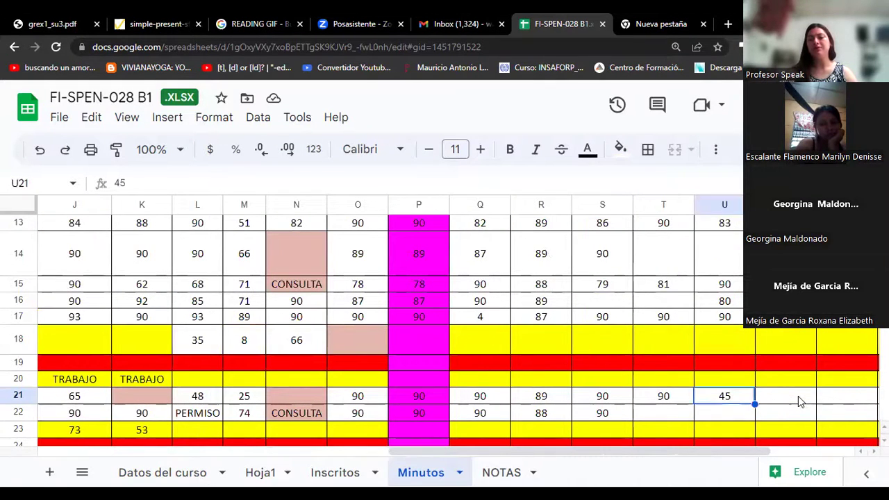
{"action": "key", "text": "Left"}
{"action": "key", "text": "Left"}
{"action": "key", "text": "Left"}
{"action": "key", "text": "Left"}
{"action": "key", "text": "Left"}
{"action": "key", "text": "Left"}
{"action": "key", "text": "Left"}
{"action": "key", "text": "Left"}
{"action": "key", "text": "Left"}
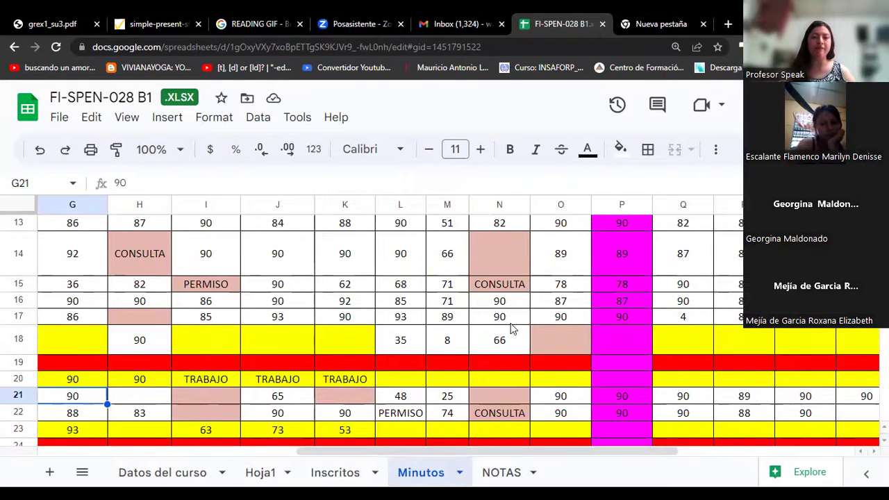
{"action": "scroll", "coordinate": [491, 413], "scroll_direction": "up", "scroll_amount": 2}
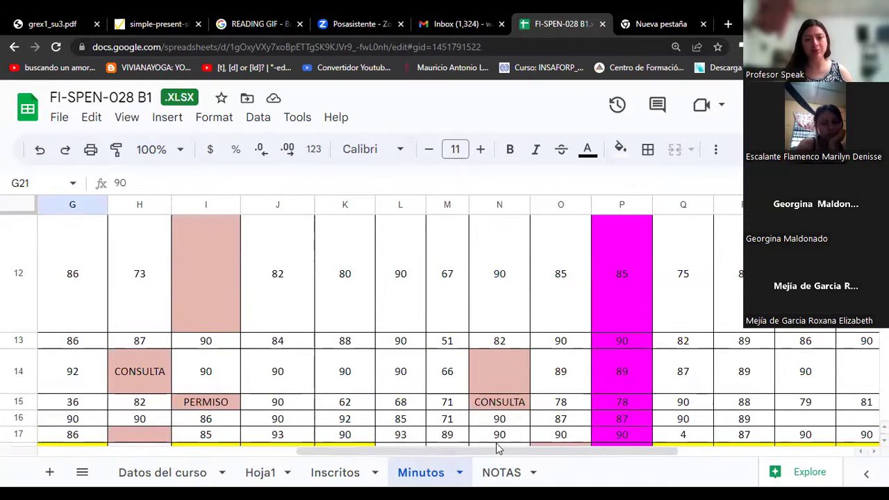